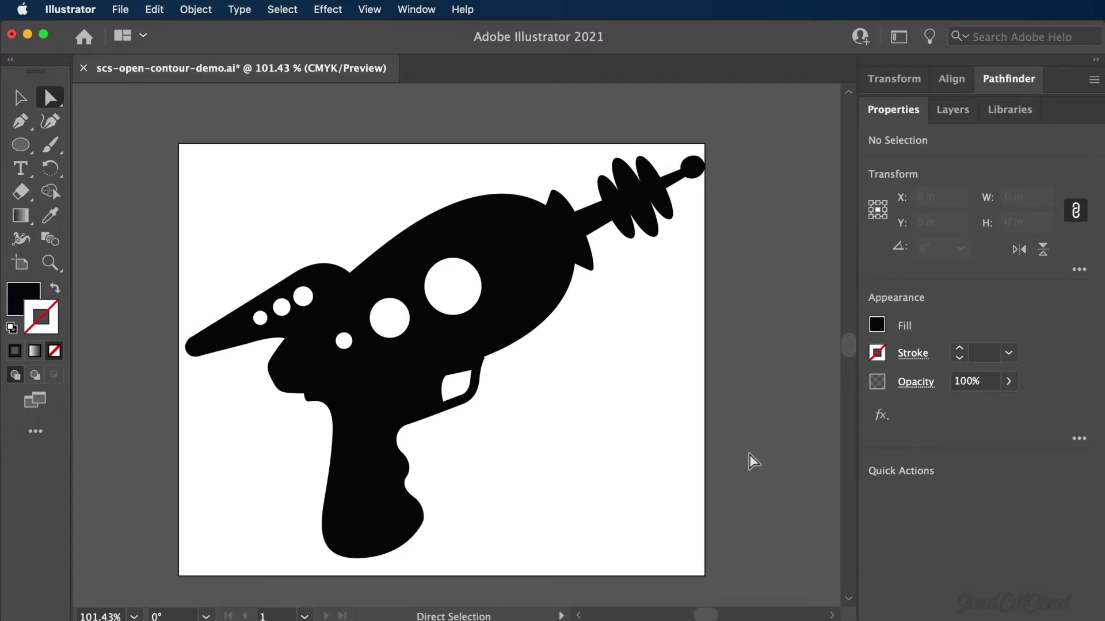
- Switch the raygun artwork to Outline view, comparing it once against Preview with Cmd+Y
click(370, 9)
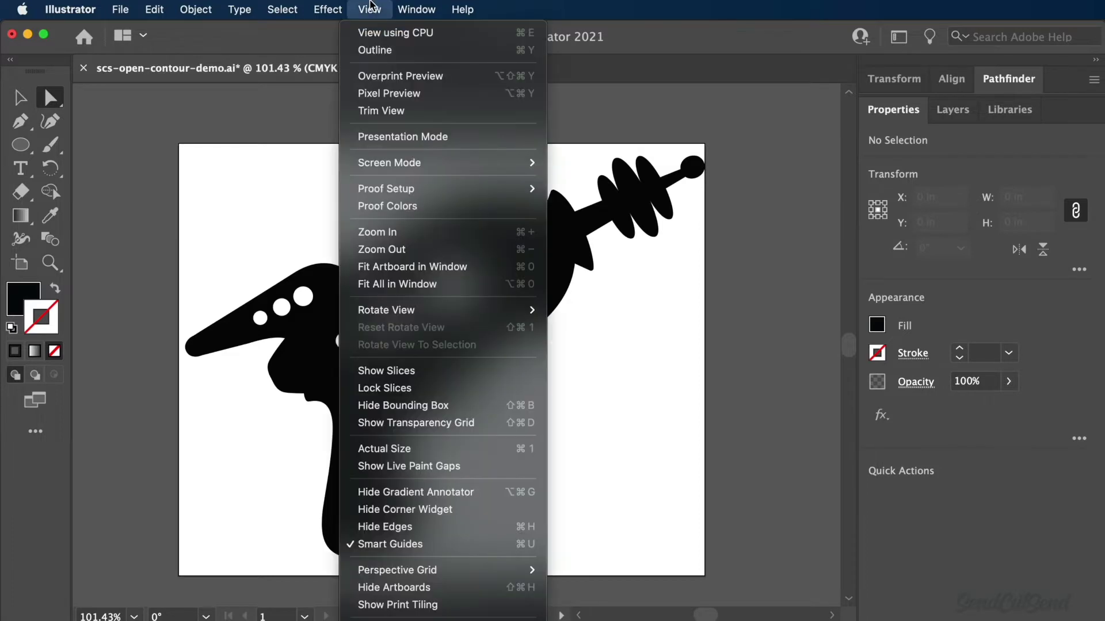
click(418, 52)
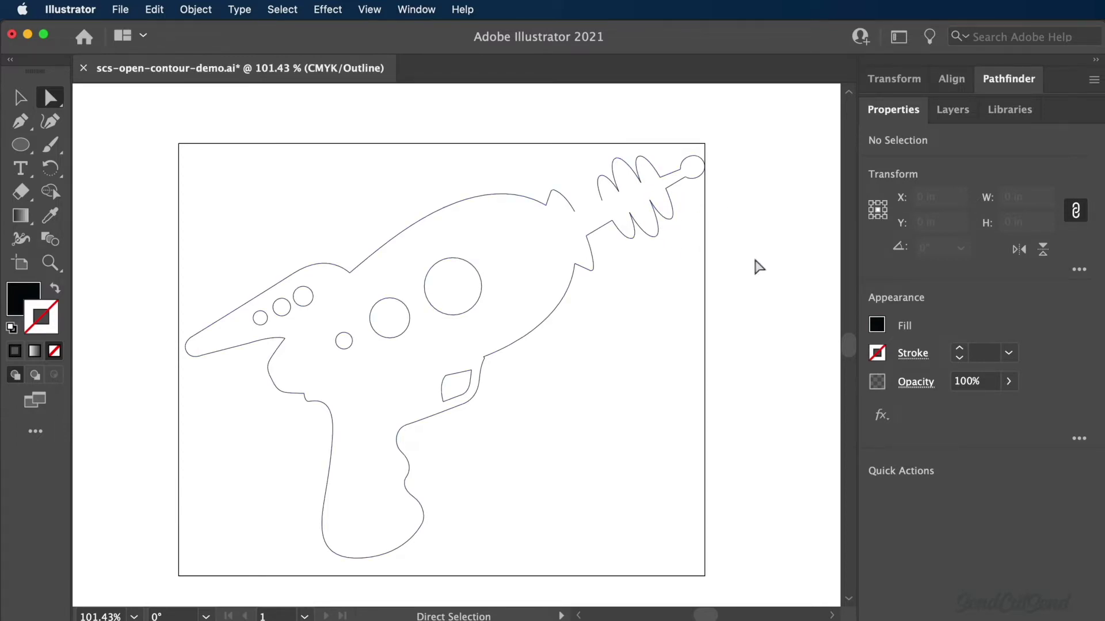
key(super+y)
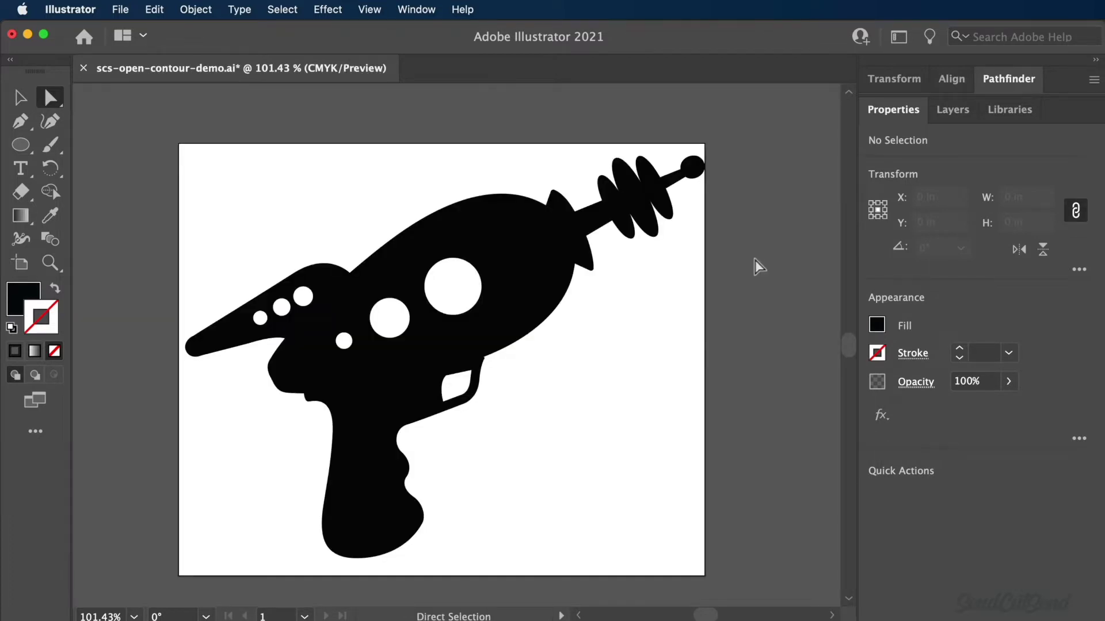
key(super+y)
- Zoom into the coil and barrel-fin area to find the gap in the contour
scroll(664, 206, up, 3)
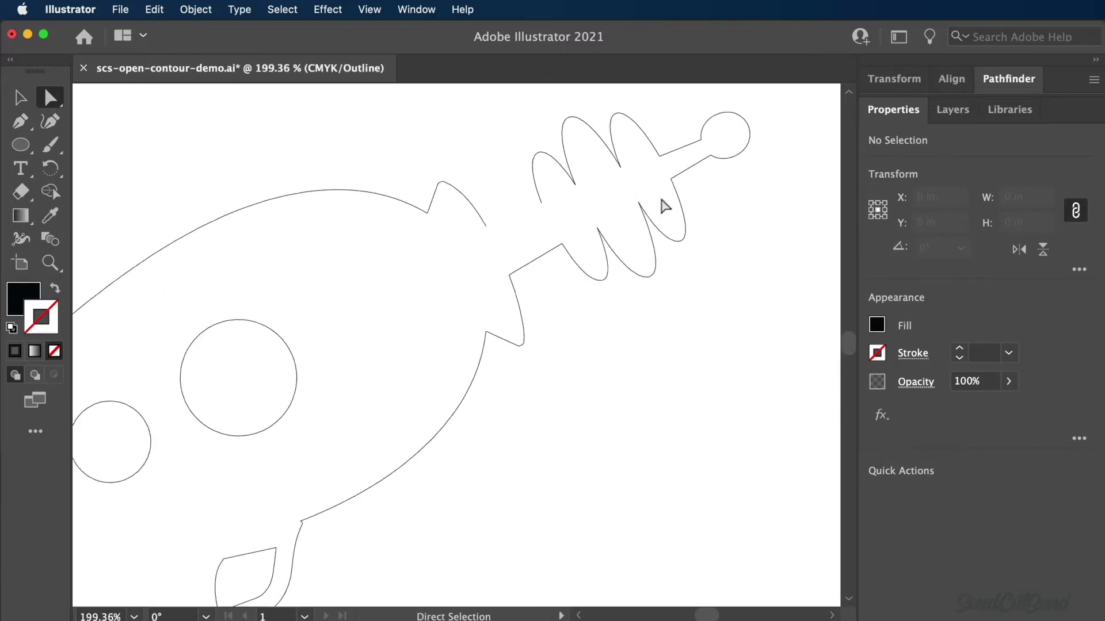
scroll(664, 206, up, 3)
scroll(660, 204, up, 3)
scroll(660, 205, down, 3)
scroll(575, 230, right, 2)
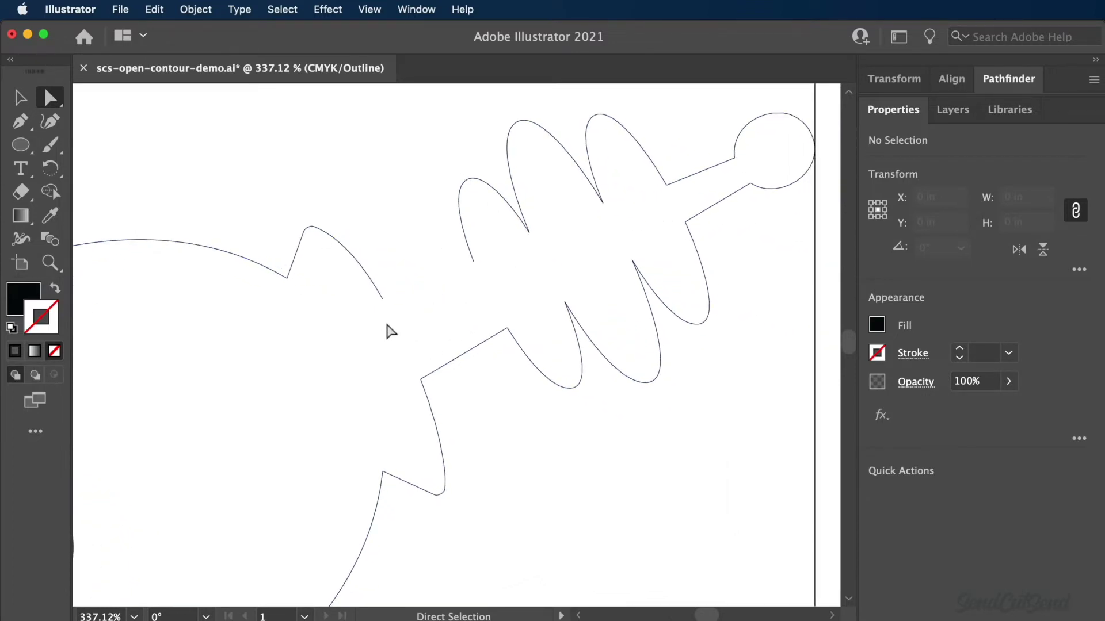
scroll(389, 331, up, 2)
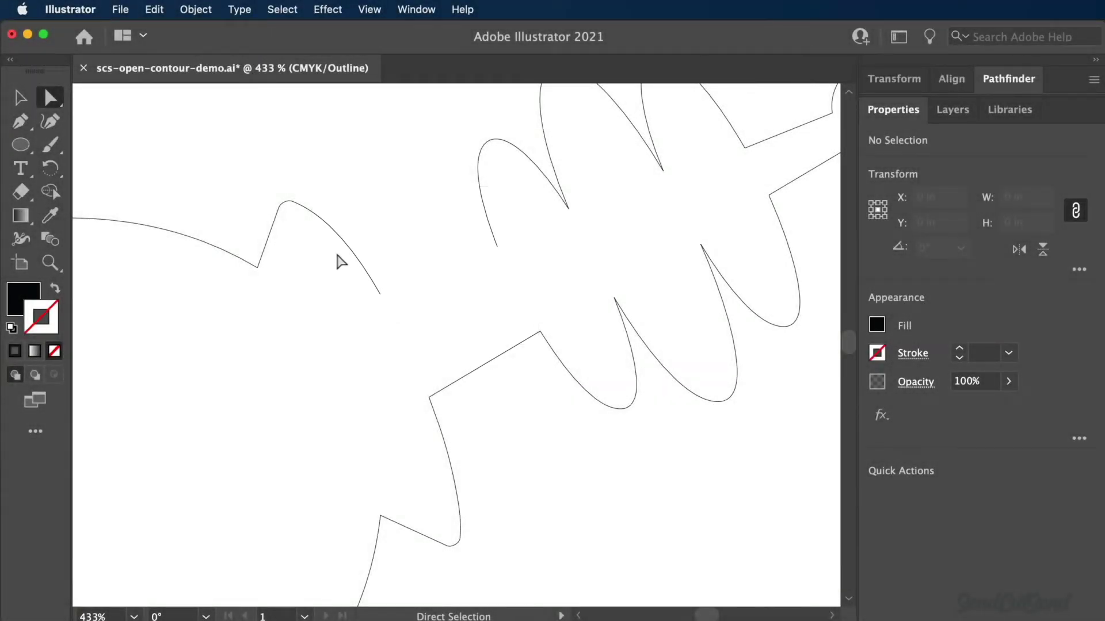
- Show the rj-graffix Select Menu plugin heading, which adds commands such as Open Paths
click(280, 9)
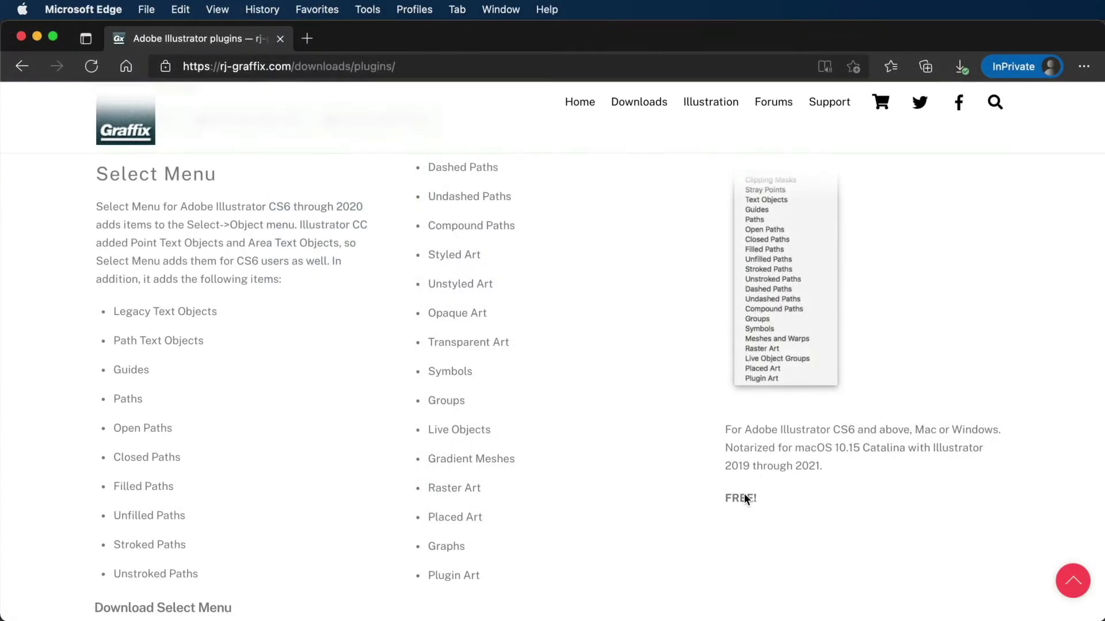
drag(220, 178, 79, 173)
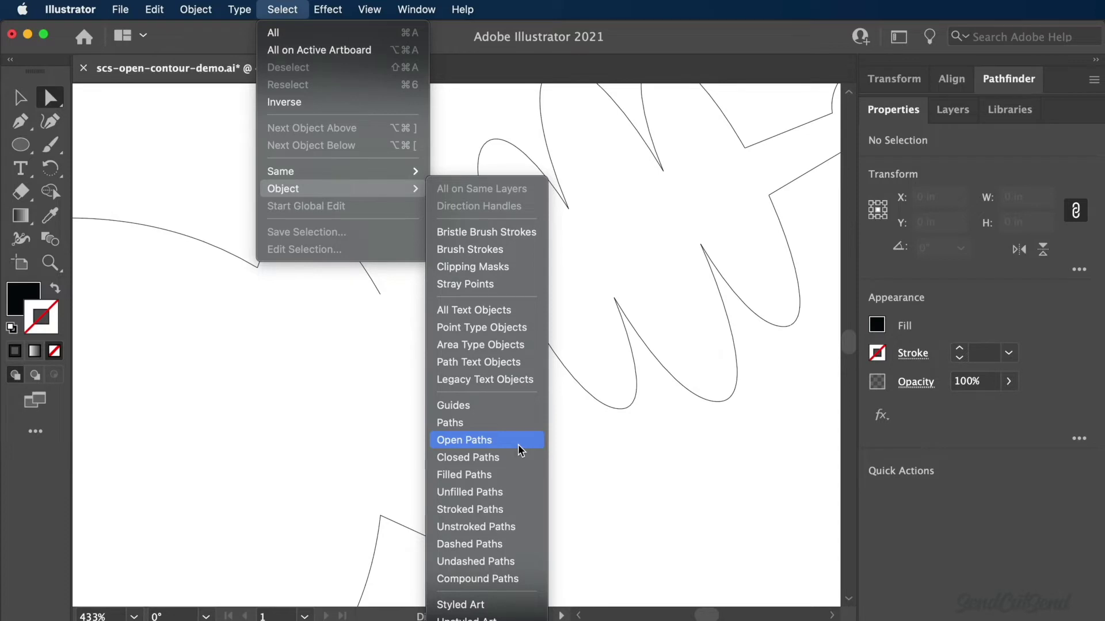
- Select both open endpoints of the raygun contour and join them with Cmd+J
click(695, 475)
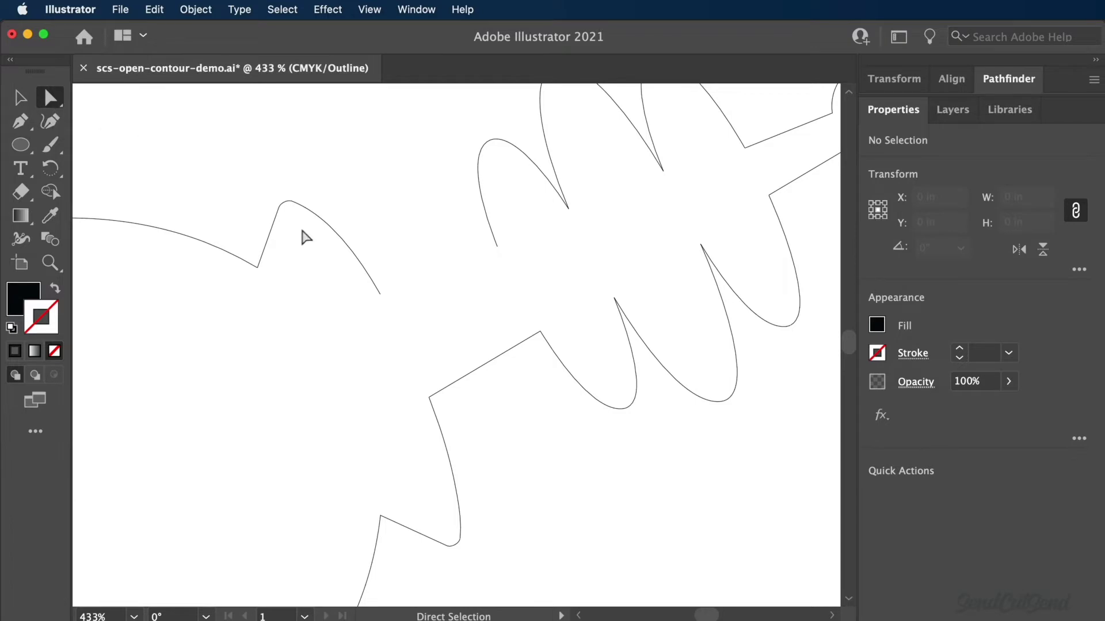
click(380, 295)
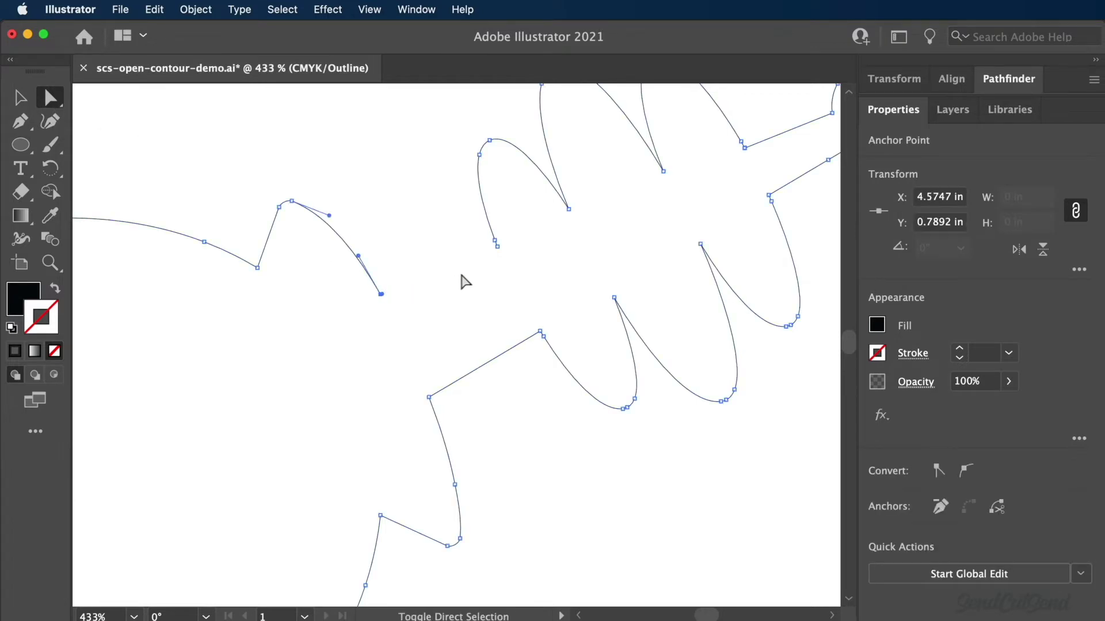
shift+click(498, 247)
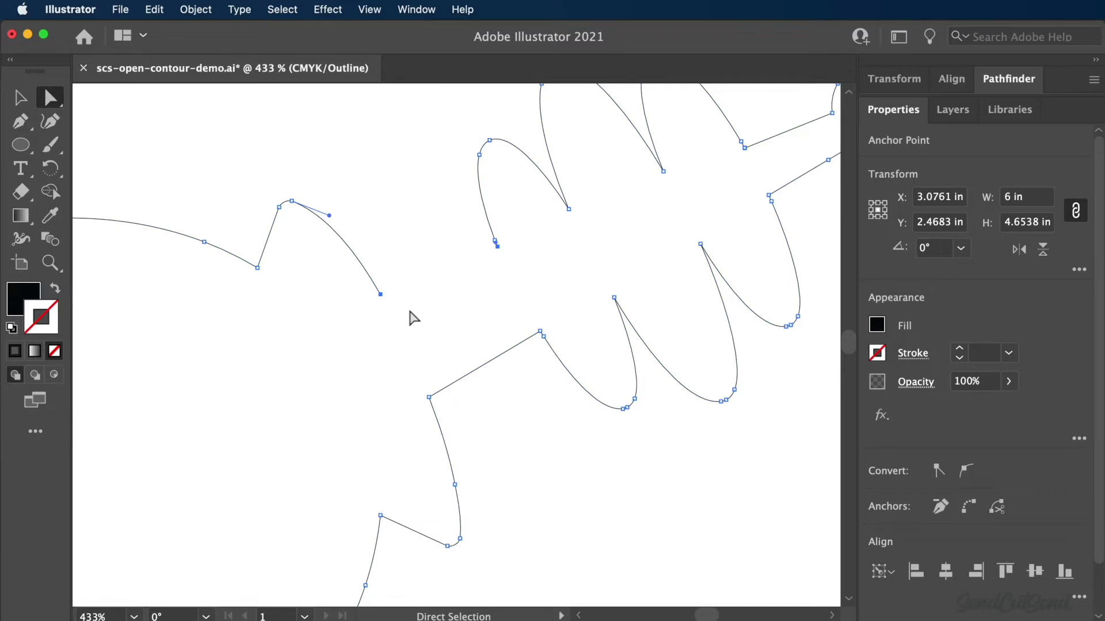
key(super+j)
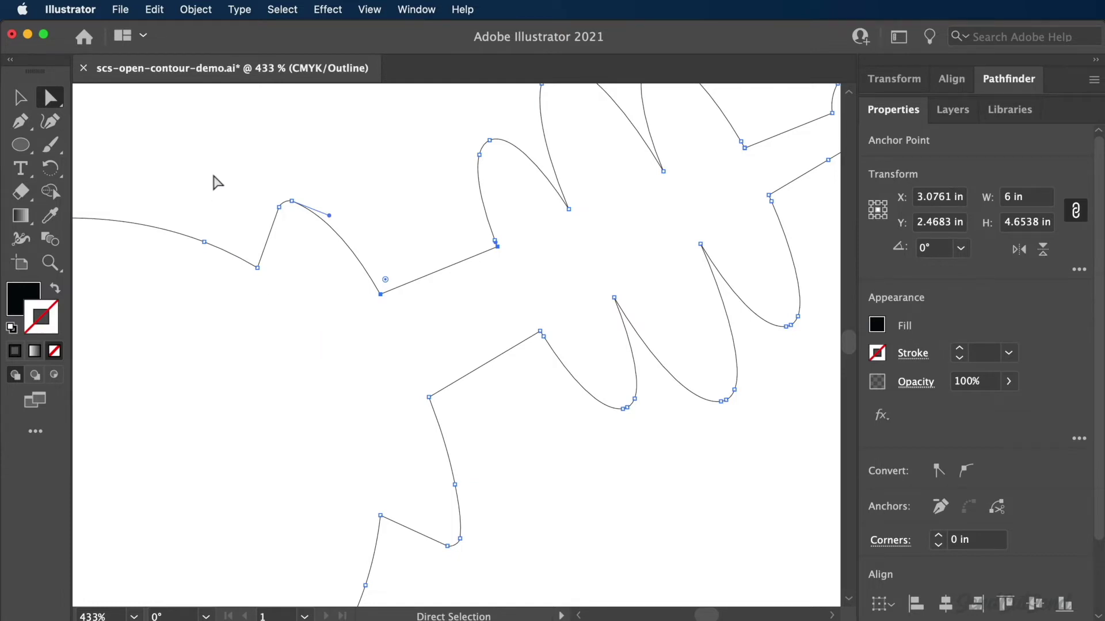
click(196, 10)
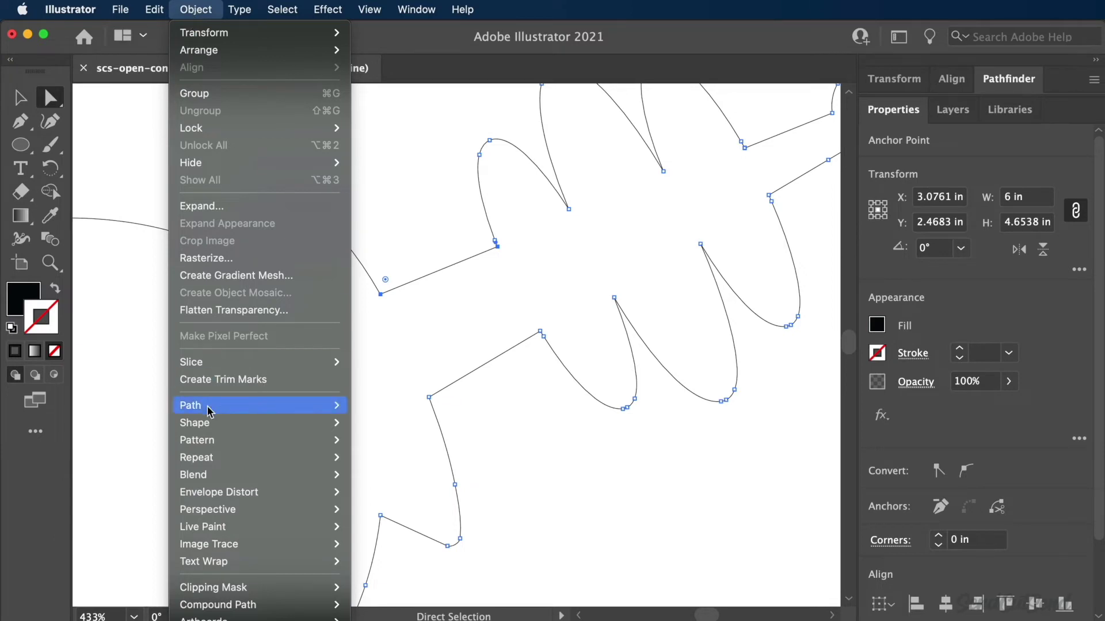
mouse_move(209, 407)
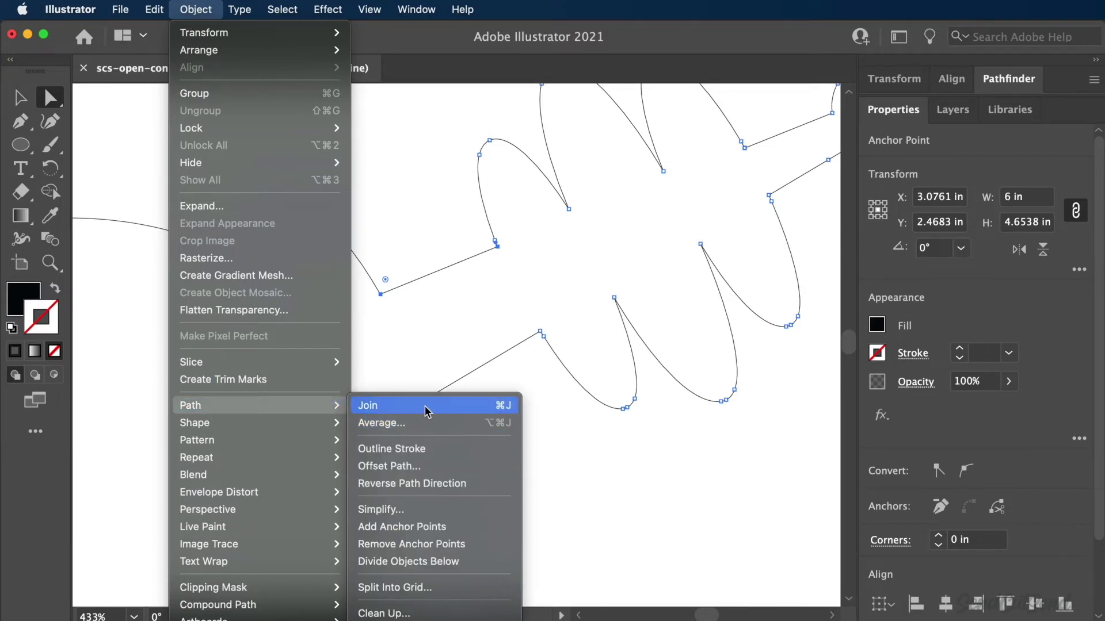
click(609, 449)
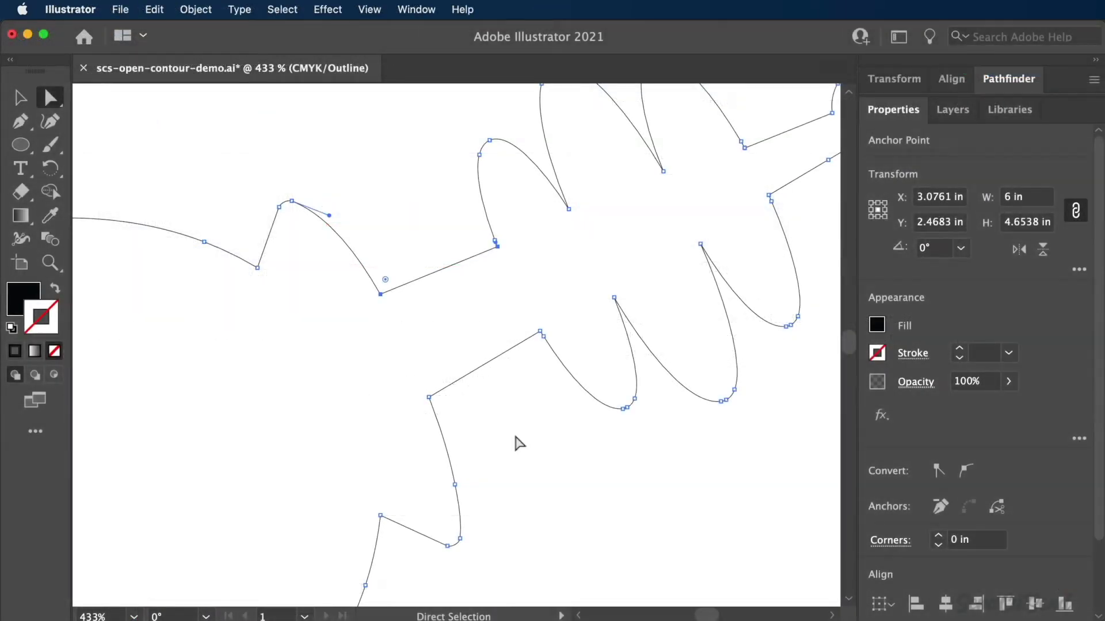
- Zoom out, return to Preview to see the closed black raygun, and deselect it
scroll(519, 443, down, 6)
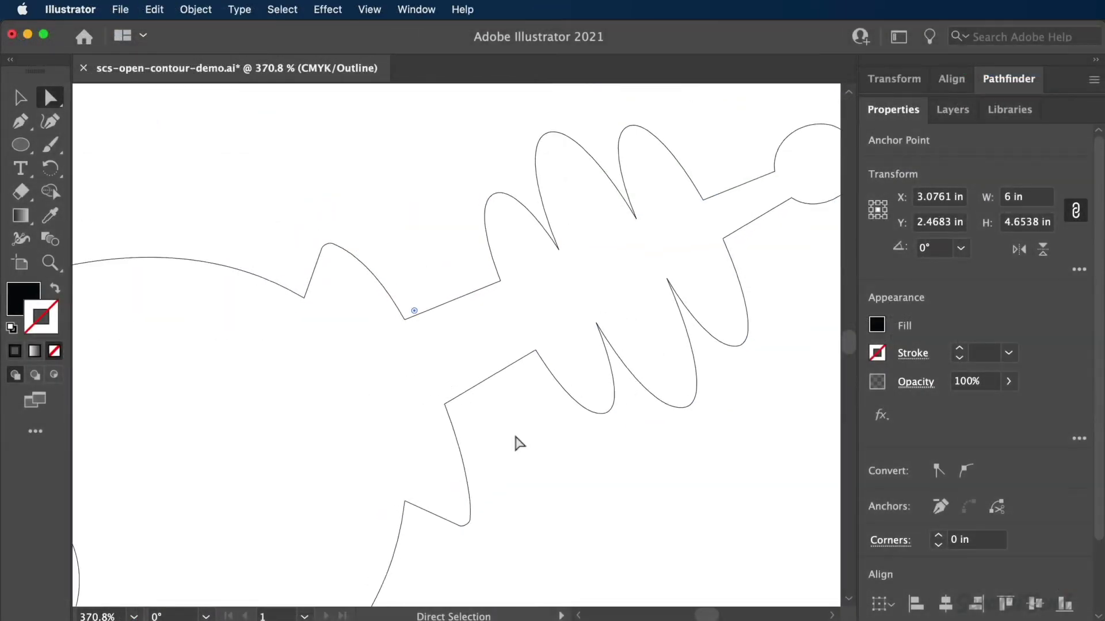
key(super+y)
key(a)
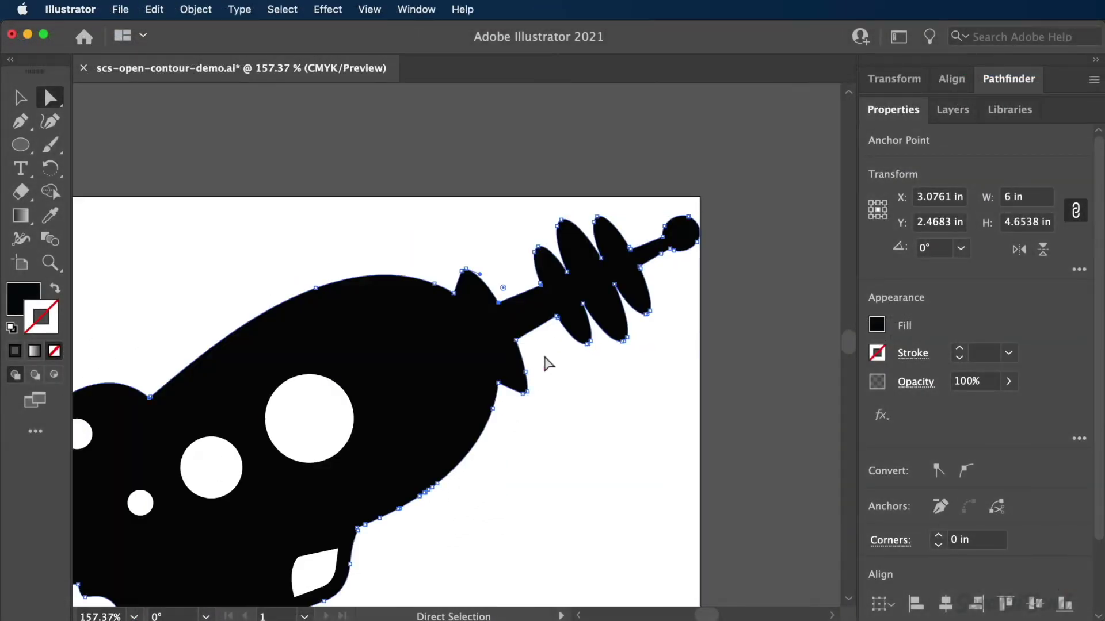
scroll(547, 365, down, 3)
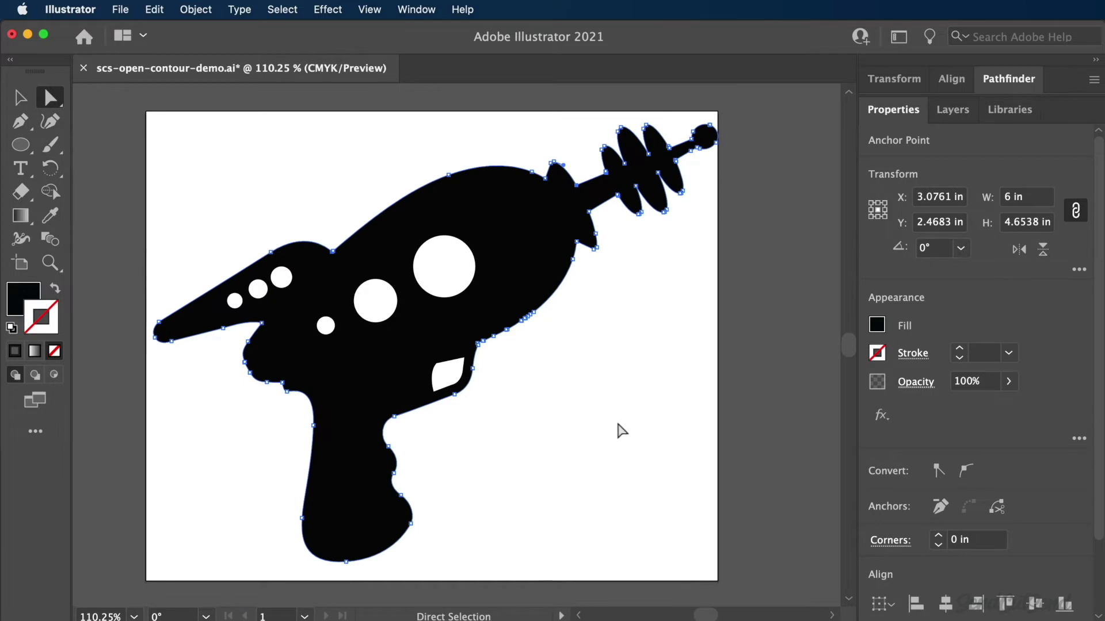
click(618, 425)
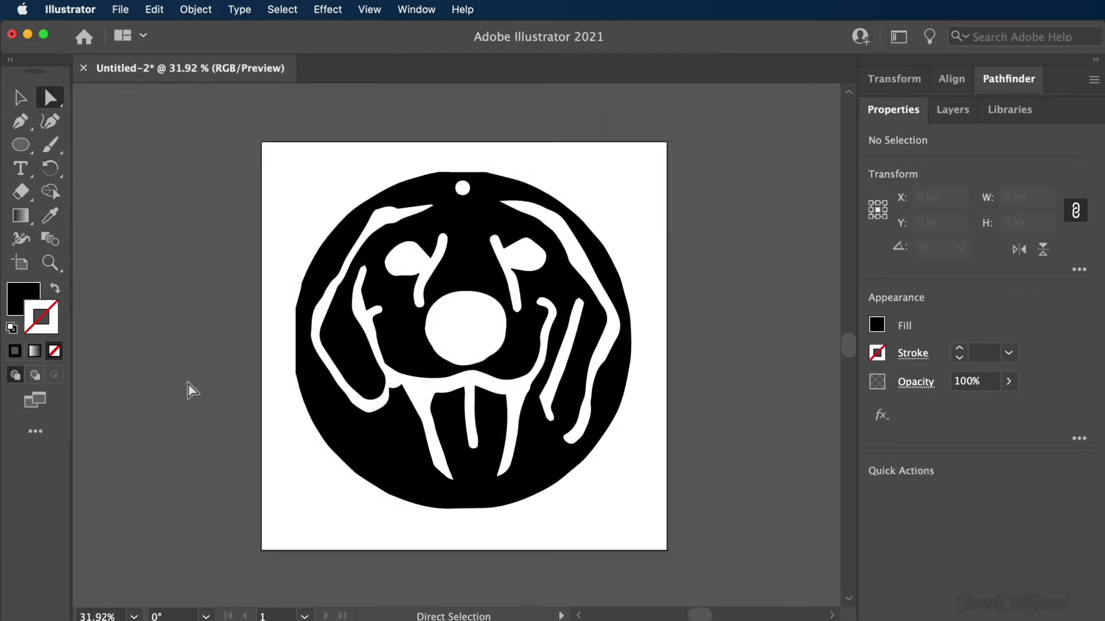
- Select the black dog-face compound path in Untitled-2 and zoom in slightly
click(368, 435)
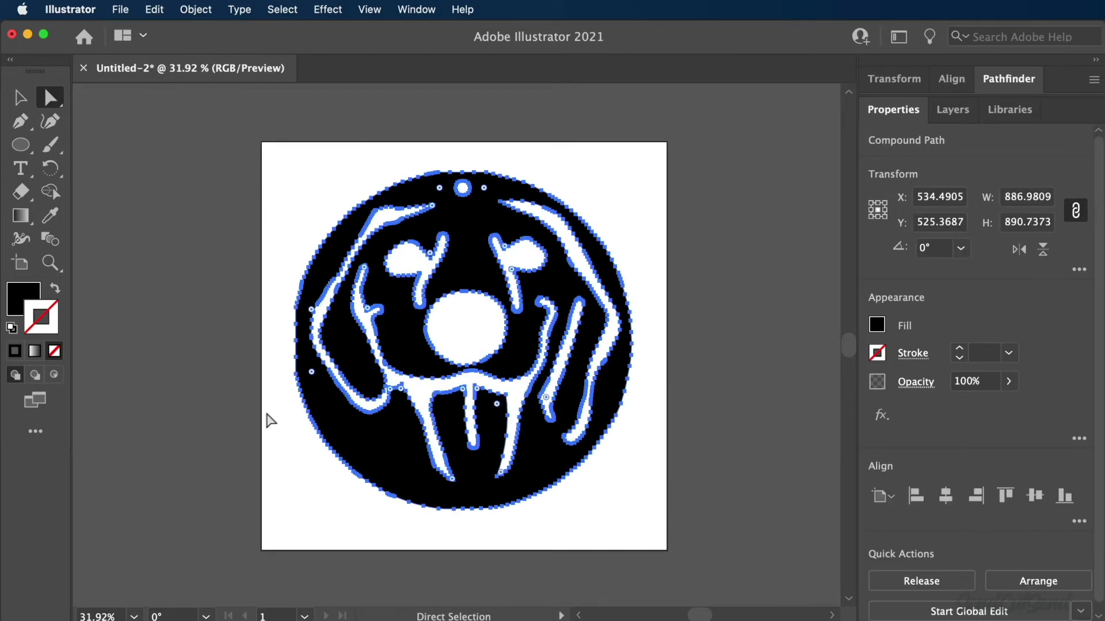
scroll(266, 420, up, 2)
scroll(267, 419, right, 3)
scroll(266, 419, up, 1)
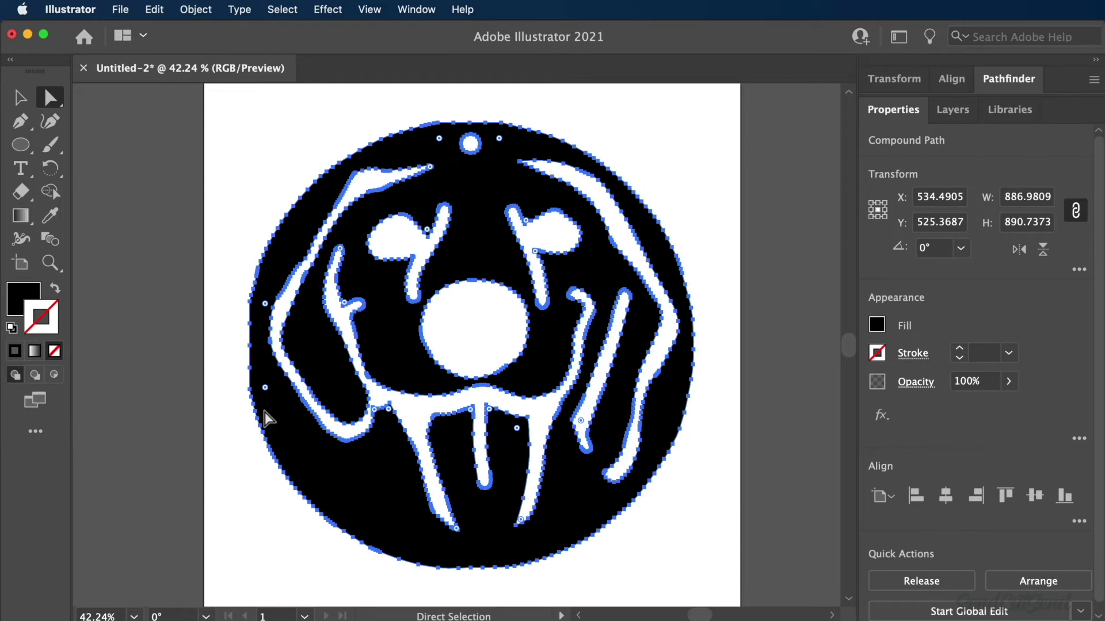
- Simplify the dog-face compound path at 46% Simplify Curve, cutting 1000 anchor points to 103
click(195, 9)
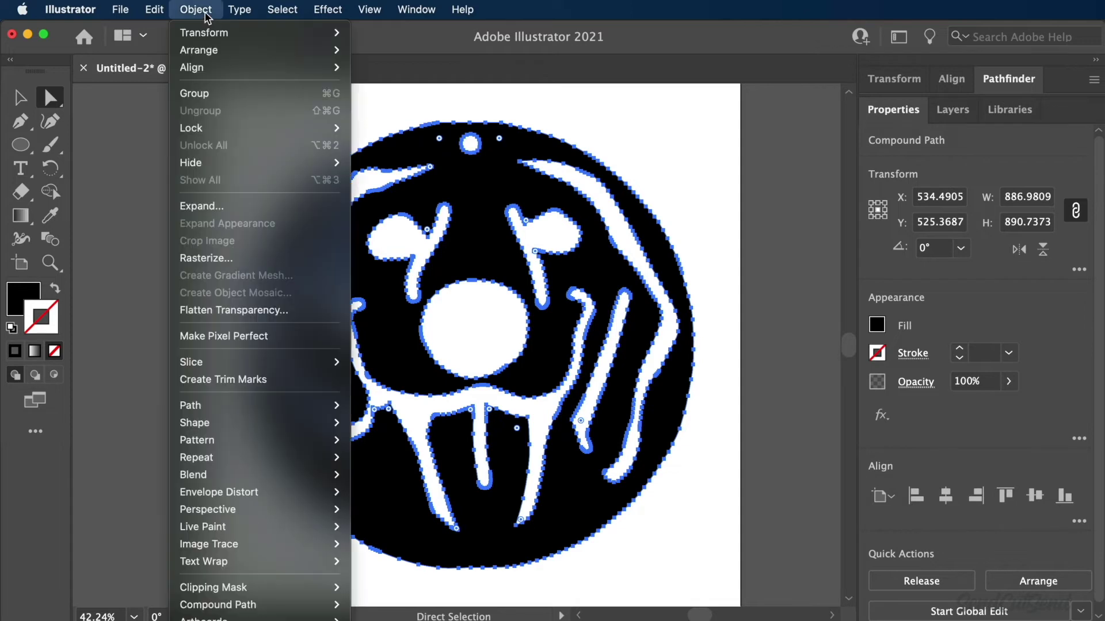
mouse_move(218, 405)
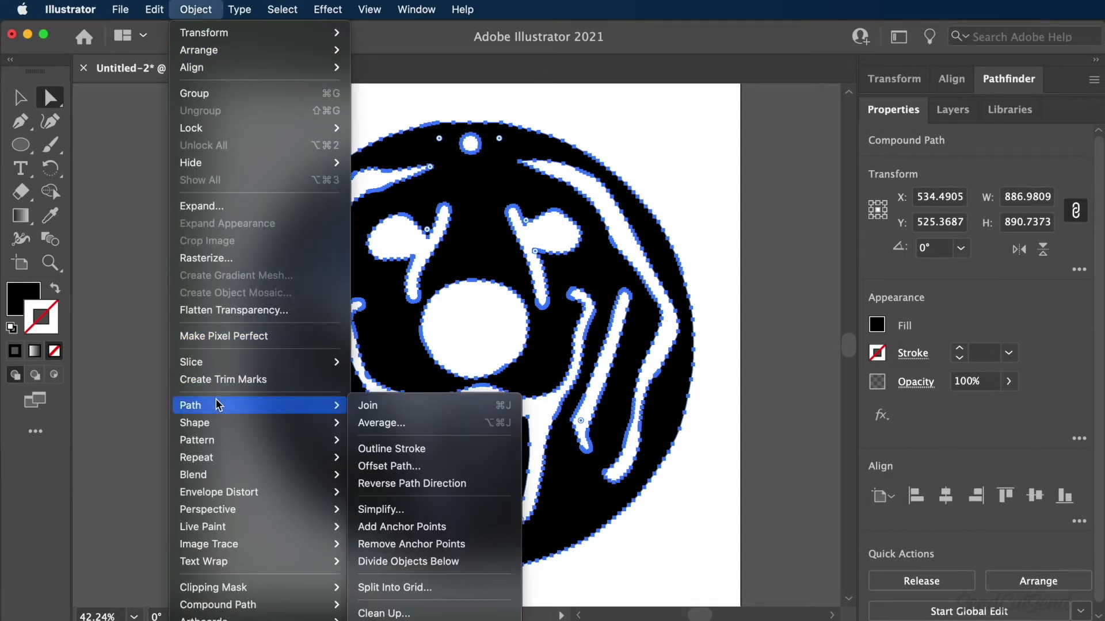
click(406, 509)
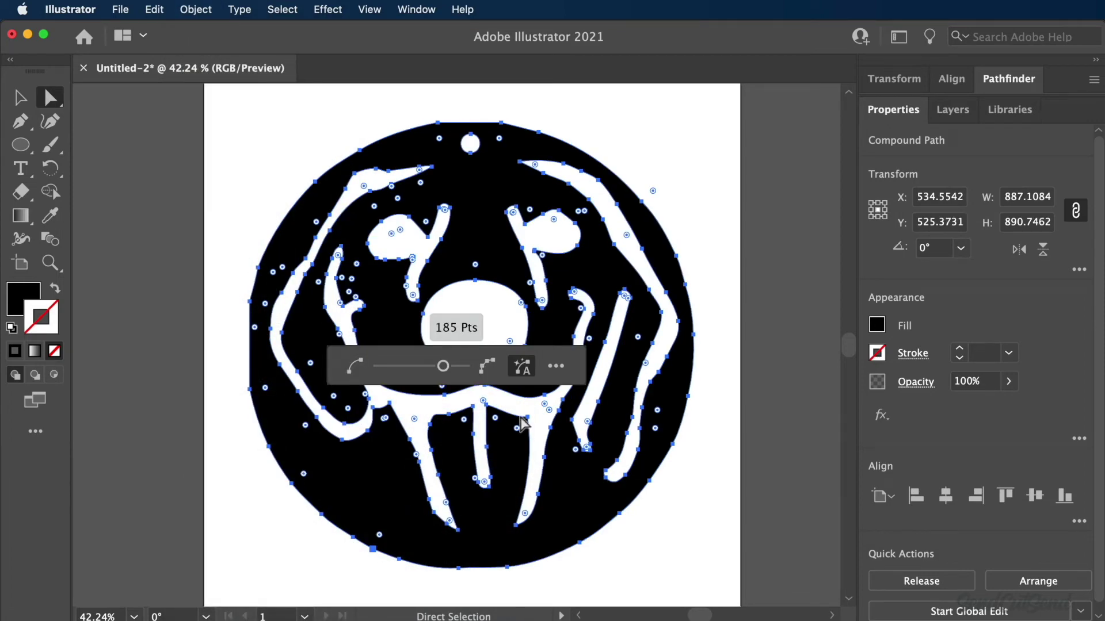
click(552, 371)
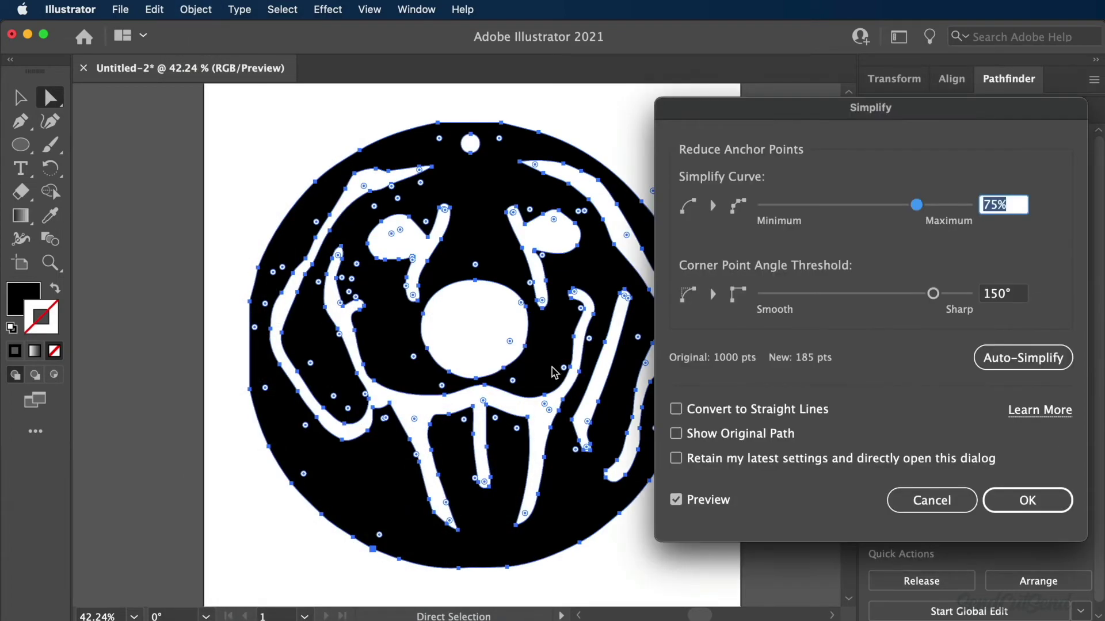
mouse_move(761, 117)
mouse_down()
mouse_move(743, 119)
mouse_move(760, 126)
mouse_up()
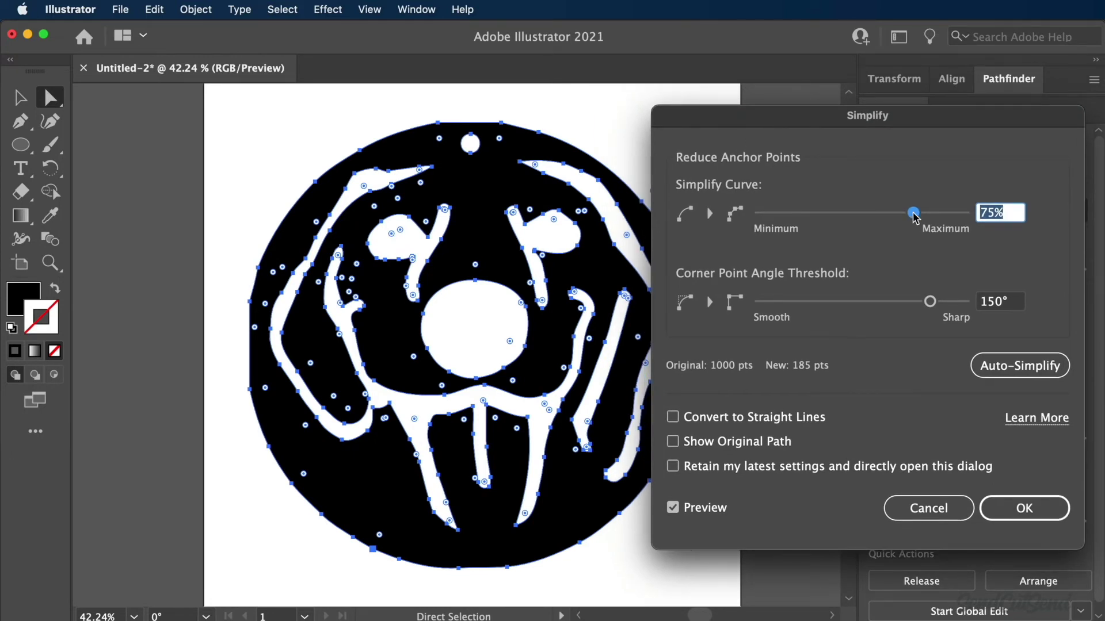
drag(913, 214, 893, 214)
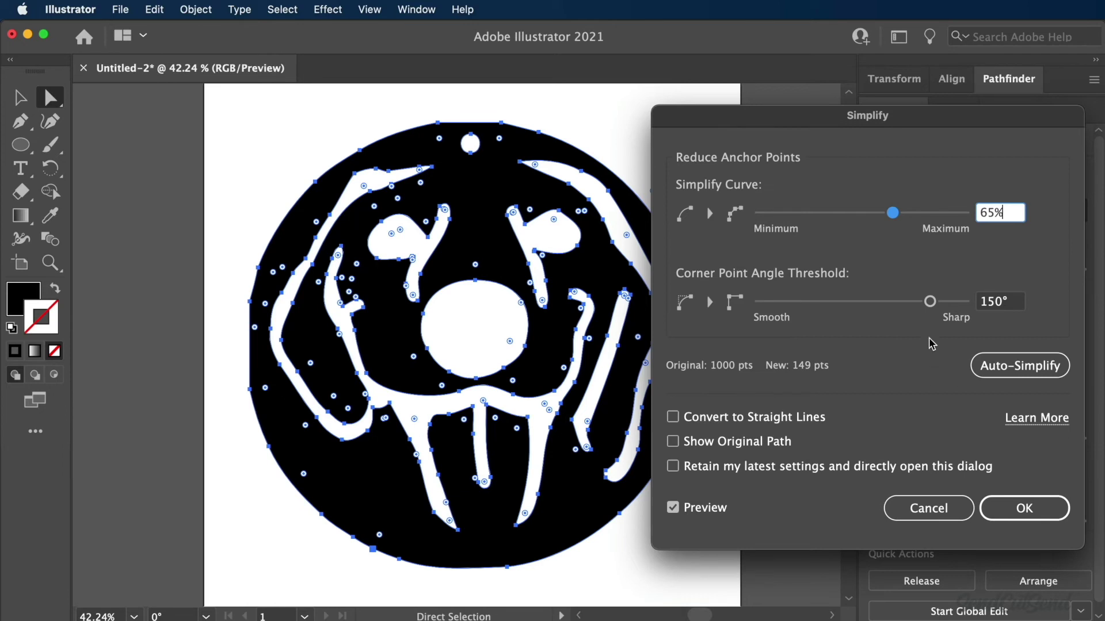
drag(893, 214, 856, 222)
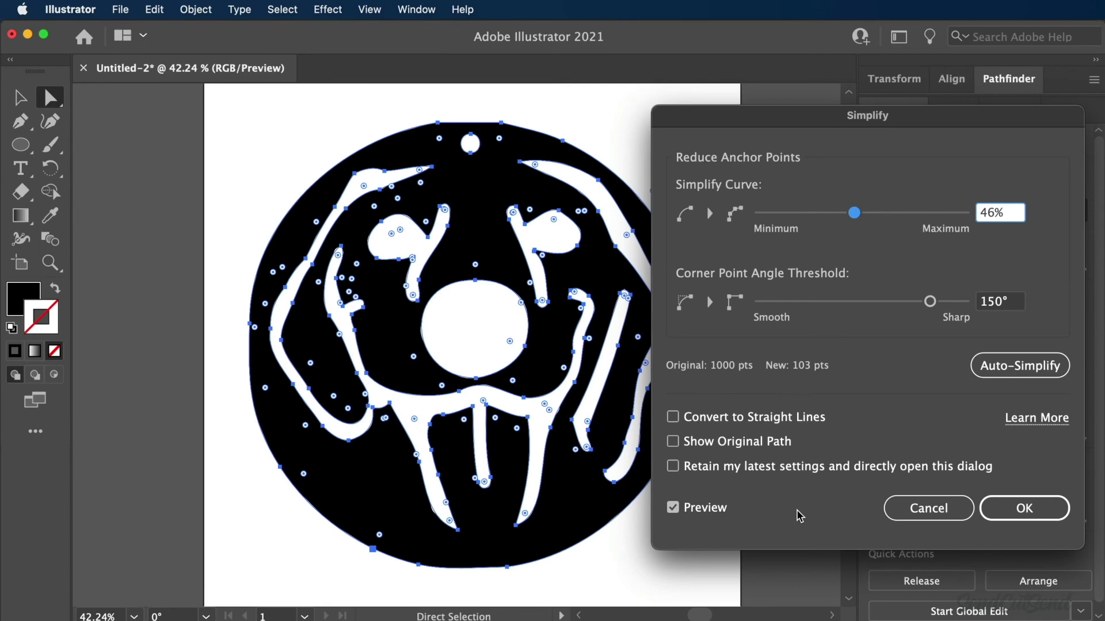
click(1028, 516)
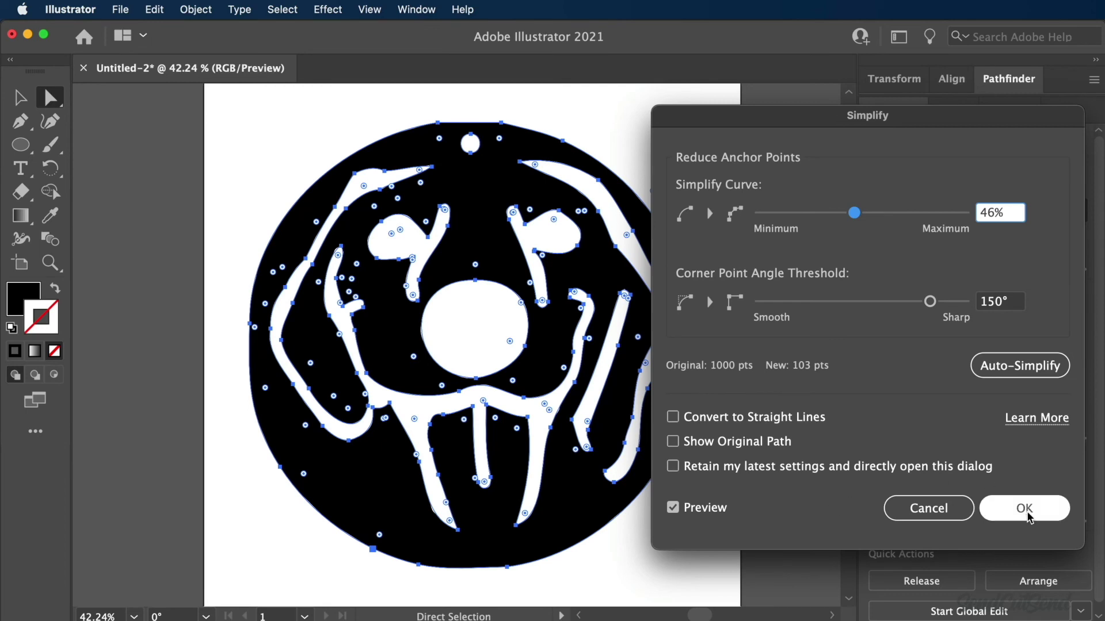
click(1028, 515)
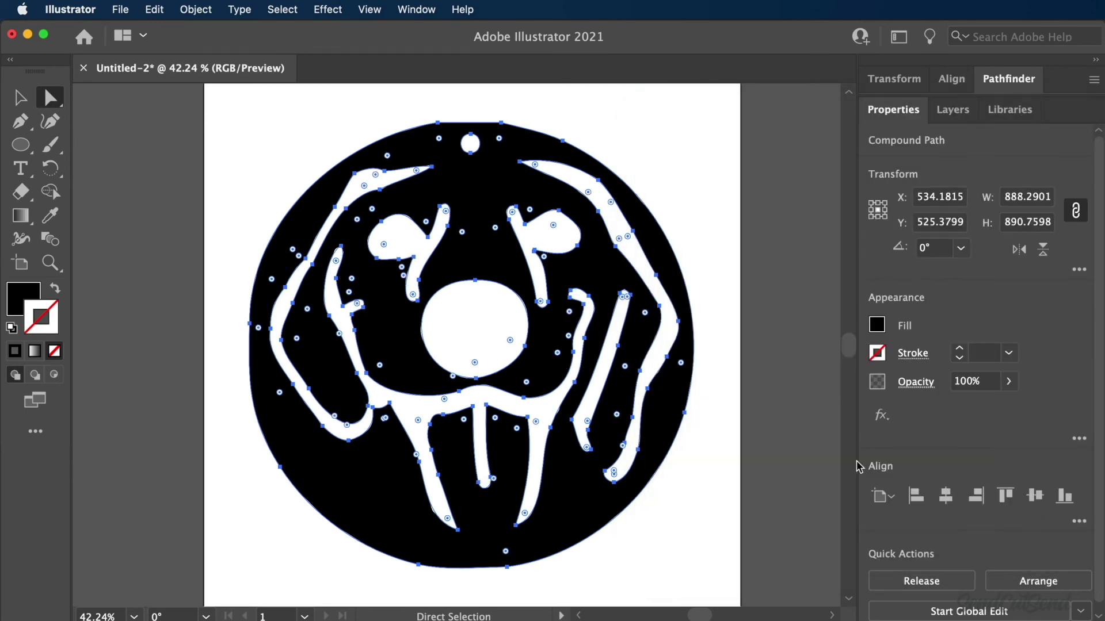